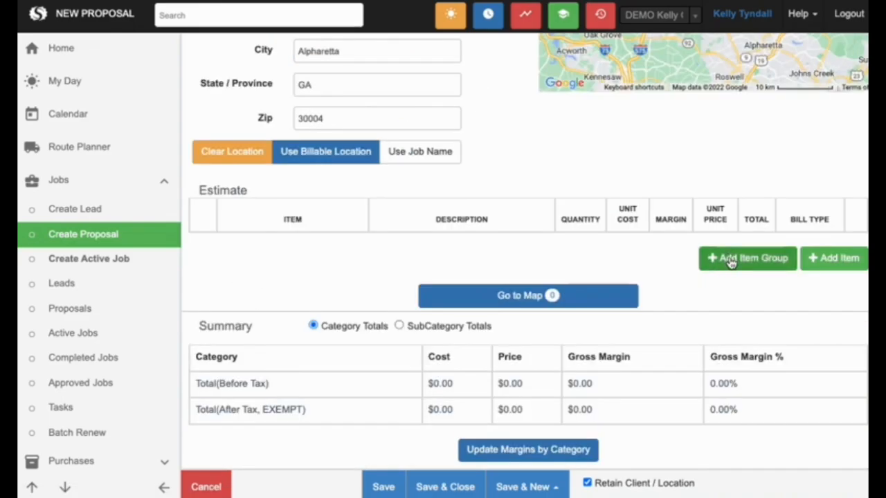
# Add a Drainage item group to the proposal's estimate
pyautogui.click(730, 260)
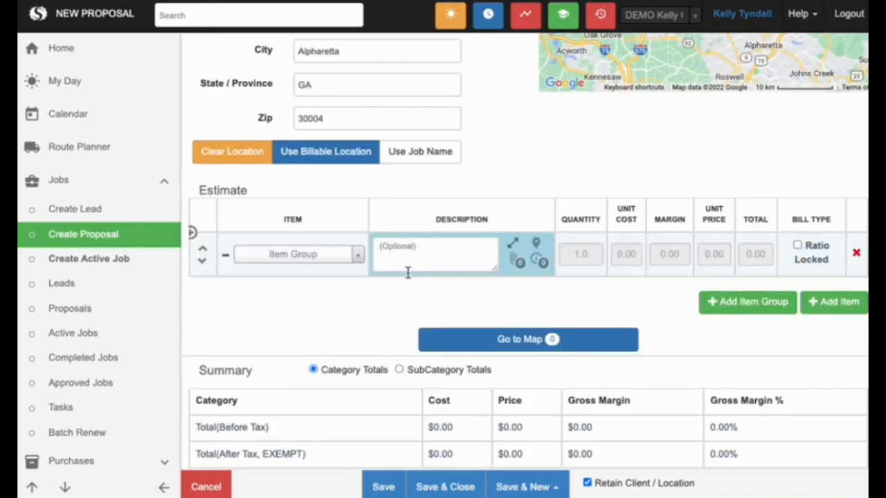
pyautogui.click(302, 261)
pyautogui.write('dra')
pyautogui.click(303, 299)
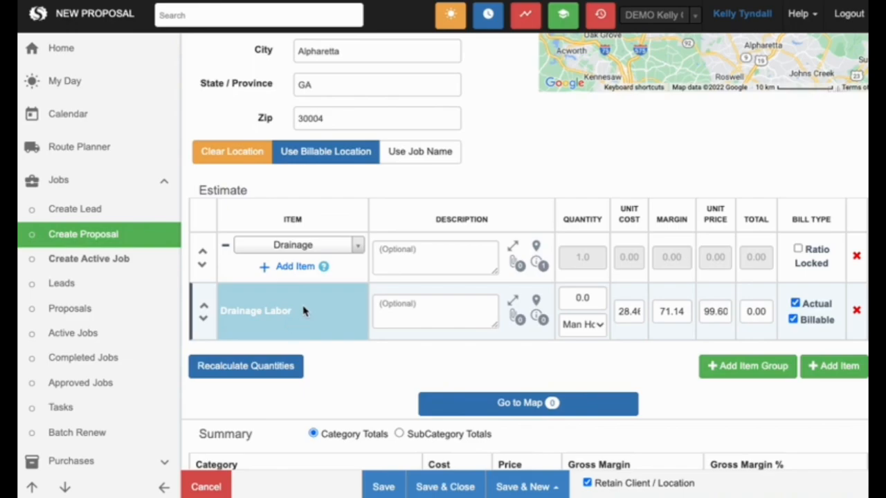
# Add the items 4" Perf. Pipe (Per foot) and NDS flat drain pipe to the Drainage group and save them
pyautogui.click(301, 267)
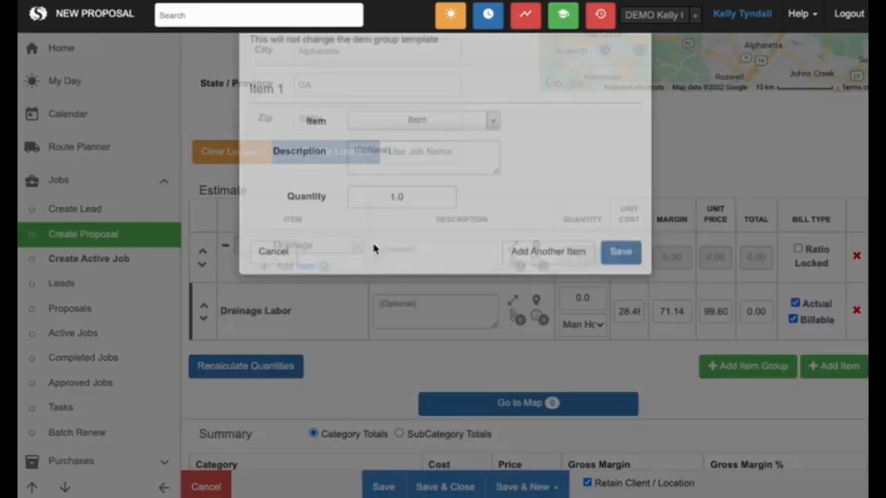
pyautogui.click(401, 158)
pyautogui.write('drain')
pyautogui.scroll(-3, 434, 292)
pyautogui.click(440, 306)
pyautogui.click(563, 294)
pyautogui.click(423, 294)
pyautogui.write('NDS')
pyautogui.click(457, 377)
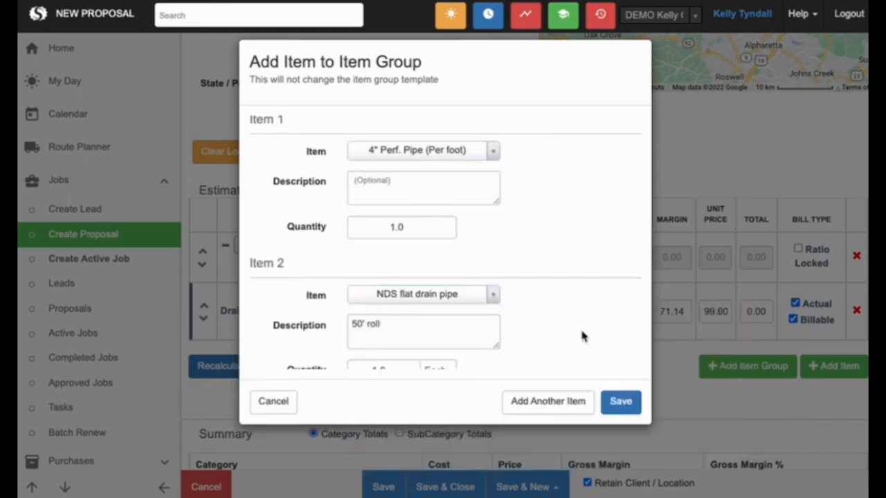
pyautogui.scroll(-1, 581, 336)
pyautogui.click(619, 402)
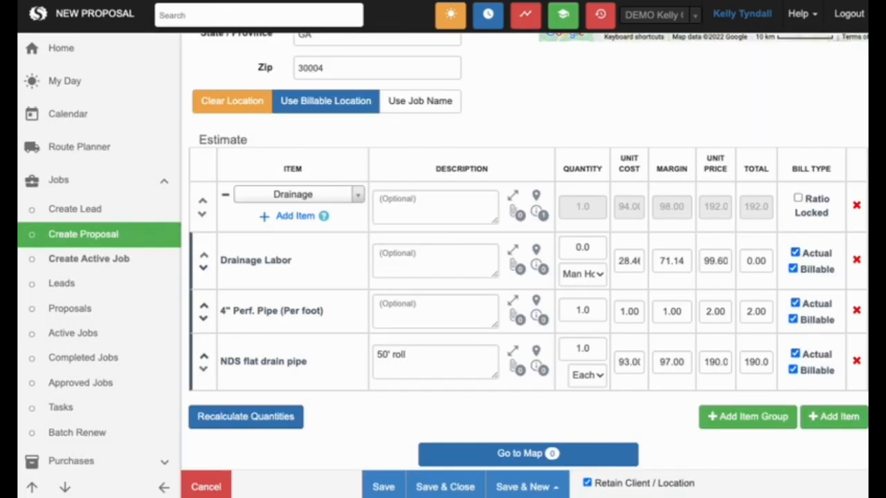
# Describe the Drainage group: French drain installed by hand around both sides of the pool deck, 2.5" by 6" flat drain, 57 stone and landscape fabric
pyautogui.click(418, 215)
pyautogui.write('Install a French drain around both sides of your pool deck. We will install a Flat drain which is aprox 2.5" wide by 6" tall. The pipe will be surrounded with 57 stone wrapped with a landscape fabric. All work will be done by hand.')
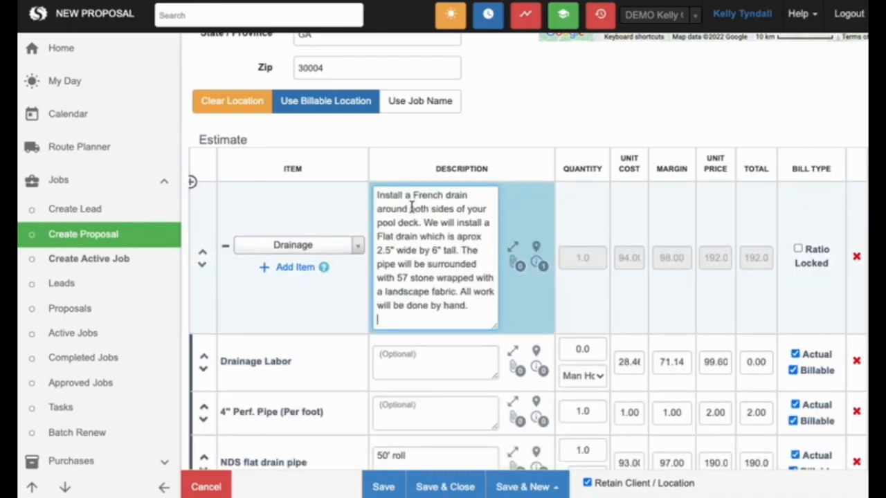
pyautogui.press('Return')
pyautogui.scroll(-1, 344, 391)
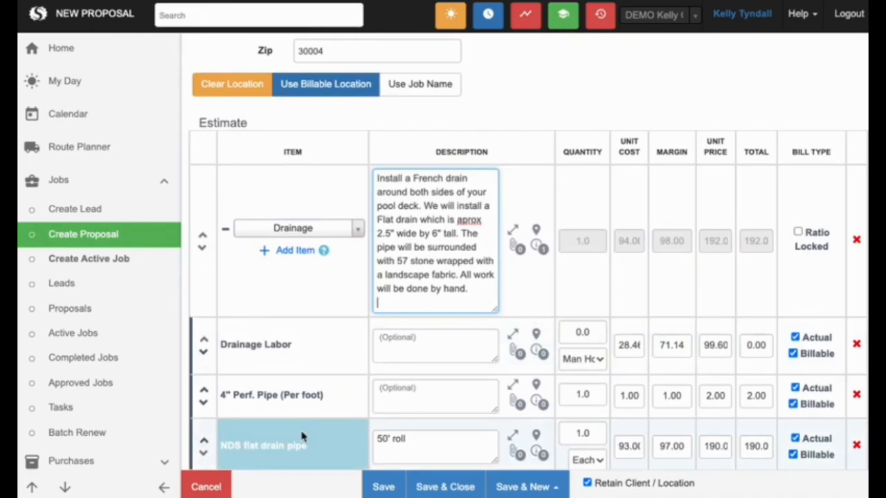
# On the Drainage group's job map, draw a line about 31 ft long beside the pool deck
pyautogui.click(536, 230)
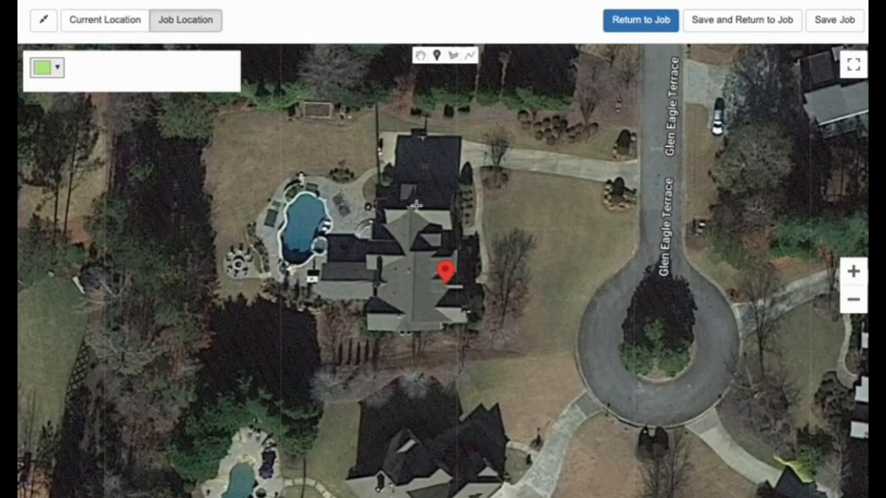
pyautogui.click(471, 54)
pyautogui.click(269, 265)
pyautogui.doubleClick(238, 225)
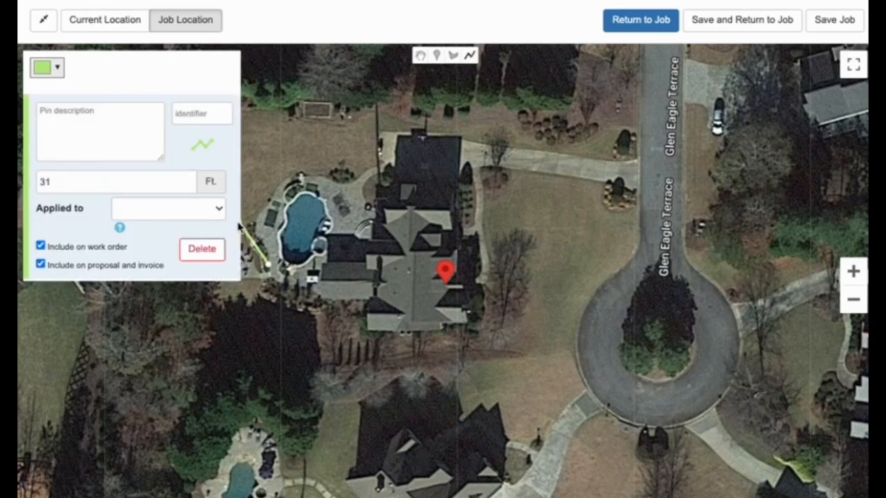
# Colour the drain line blue, describe it as "French Drain" and return to the proposal
pyautogui.click(55, 73)
pyautogui.click(169, 112)
pyautogui.click(118, 128)
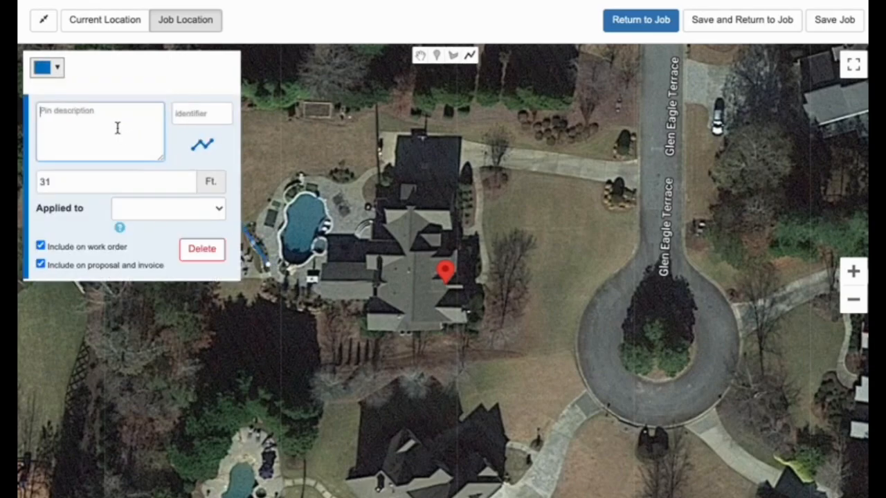
pyautogui.write('French Drain')
pyautogui.click(68, 183)
pyautogui.click(640, 19)
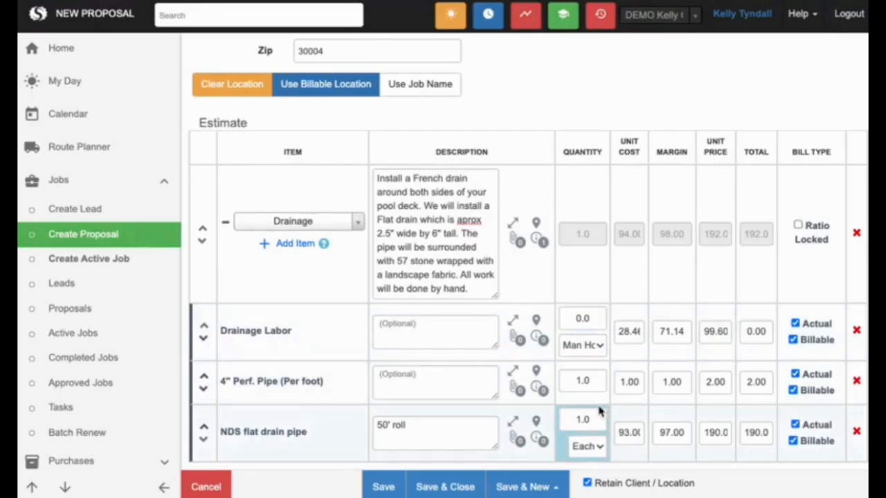
# Set the 4" Perf. Pipe quantity to 31 and apply a Drainage Labor production rate based on 31 of 4" pipe
pyautogui.click(593, 378)
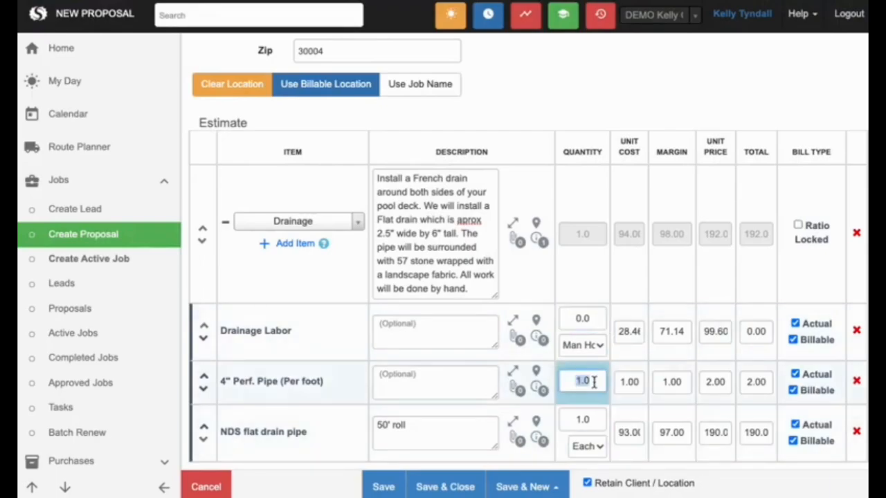
pyautogui.write('31')
pyautogui.click(583, 318)
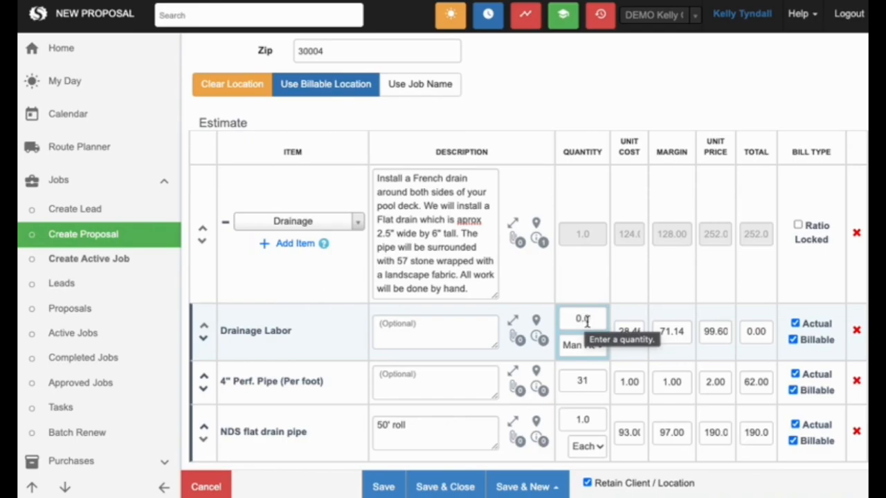
pyautogui.click(586, 321)
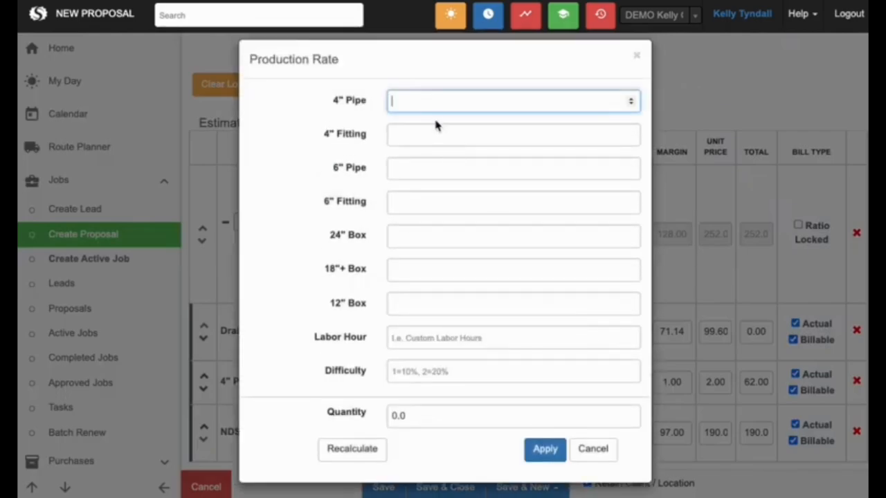
pyautogui.write('31')
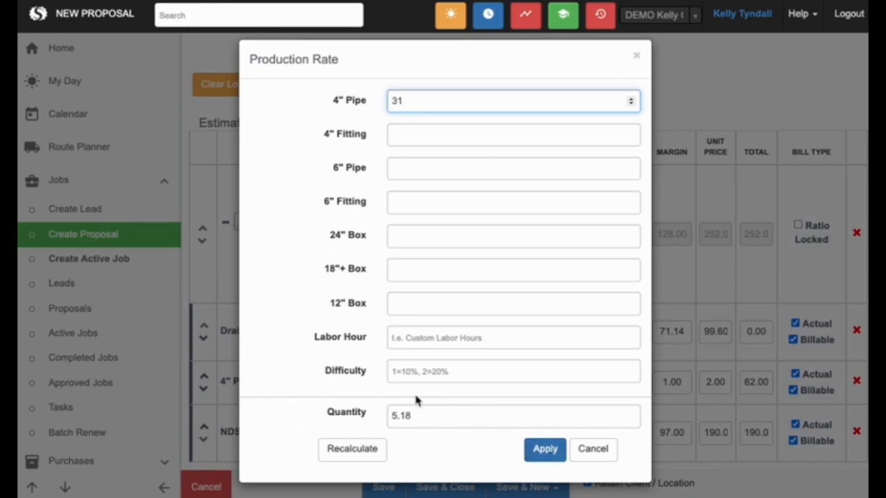
pyautogui.click(427, 418)
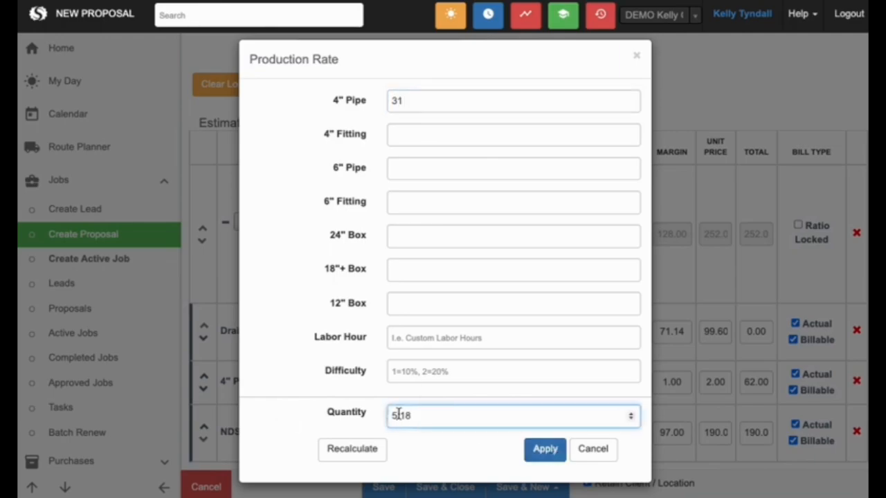
pyautogui.click(553, 451)
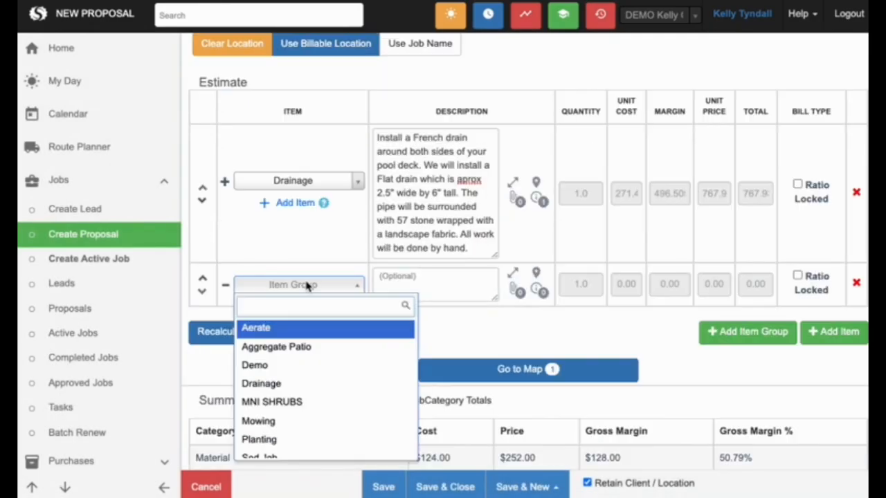
# Add a Planting item group to the estimate and view its full default description without editing it
pyautogui.write('plan')
pyautogui.click(285, 330)
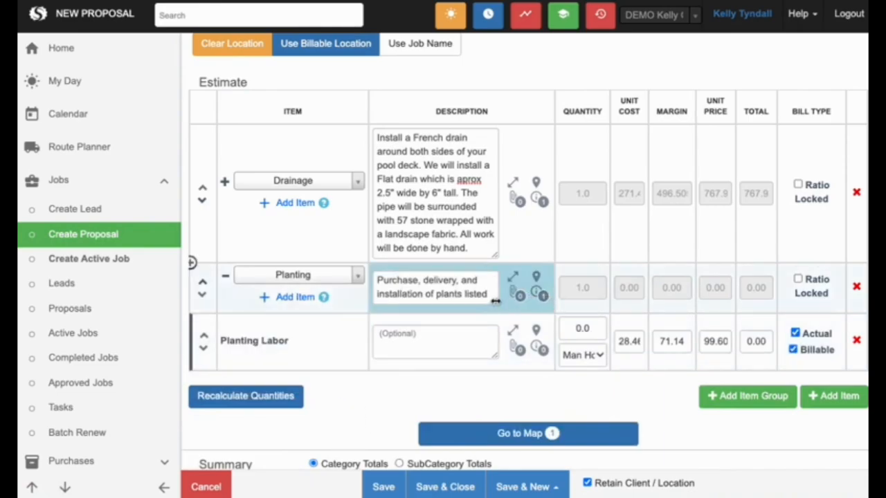
pyautogui.click(512, 277)
pyautogui.click(581, 103)
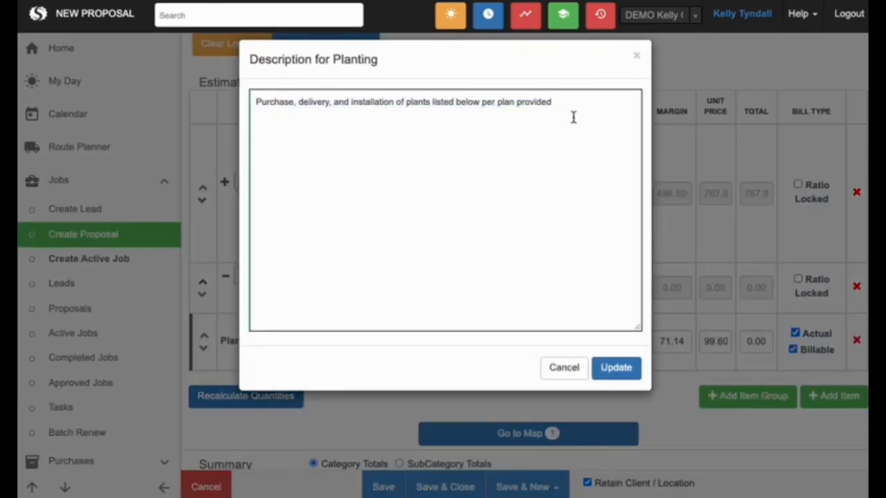
pyautogui.click(564, 367)
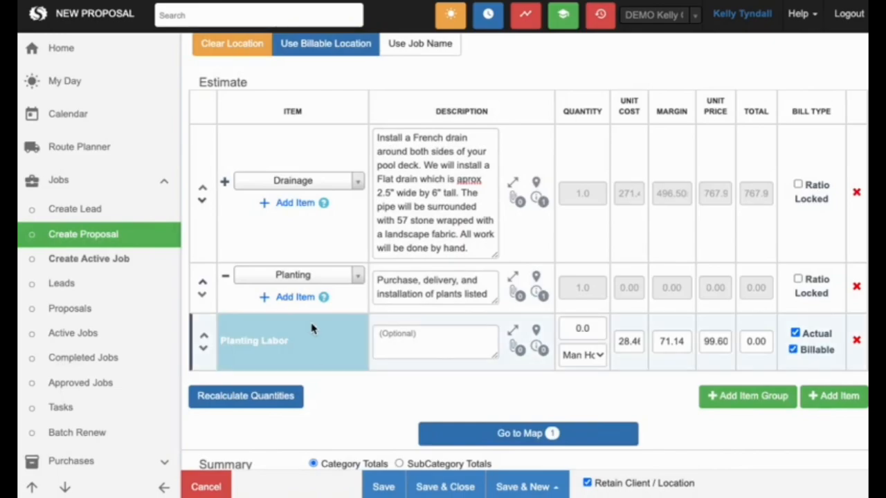
# Add Rhododendron Indicum Coral Bells Azalea #3 Container to the Planting group with a quantity of 3
pyautogui.click(294, 298)
pyautogui.write('azal')
pyautogui.click(484, 259)
pyautogui.click(400, 234)
pyautogui.write('3')
# Add Rhododendron Indica Formosum Lavender Azalea #7 Container as a second Planting item and save both items
pyautogui.click(548, 291)
pyautogui.click(385, 308)
pyautogui.write('azal')
pyautogui.click(461, 360)
pyautogui.scroll(-1, 627, 424)
pyautogui.click(623, 407)
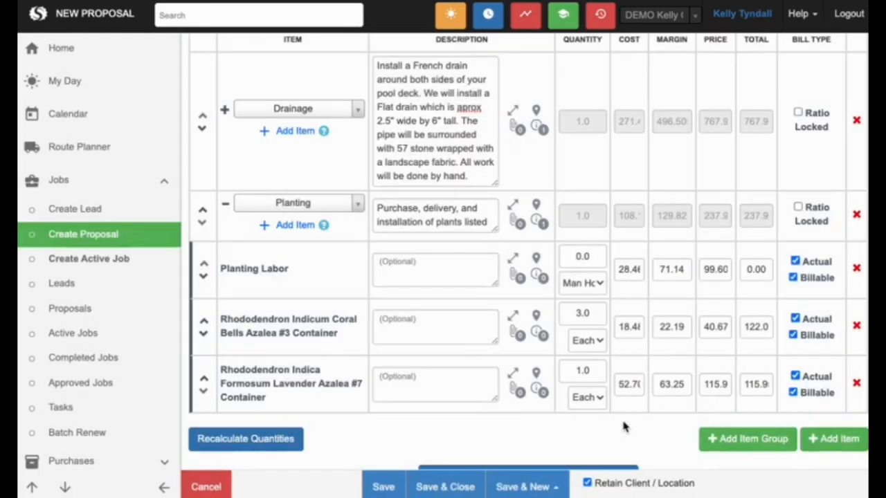
# Calculate the Planting Labor quantity with its production rates, entering plant counts of 3 and 1, and apply it
pyautogui.click(582, 256)
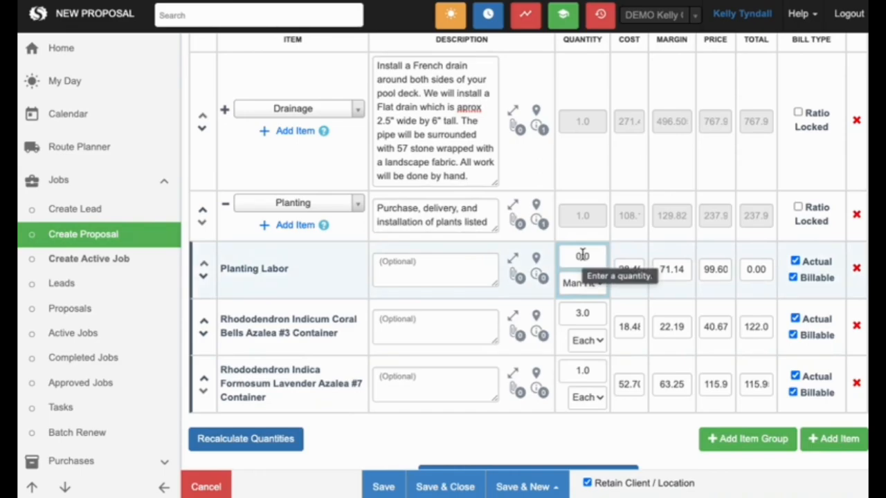
pyautogui.click(582, 256)
pyautogui.click(429, 132)
pyautogui.write('3')
pyautogui.click(418, 203)
pyautogui.write('1')
pyautogui.scroll(-5, 445, 332)
pyautogui.click(421, 423)
pyautogui.moveTo(424, 414); pyautogui.dragTo(364, 415)
pyautogui.click(440, 454)
pyautogui.click(535, 457)
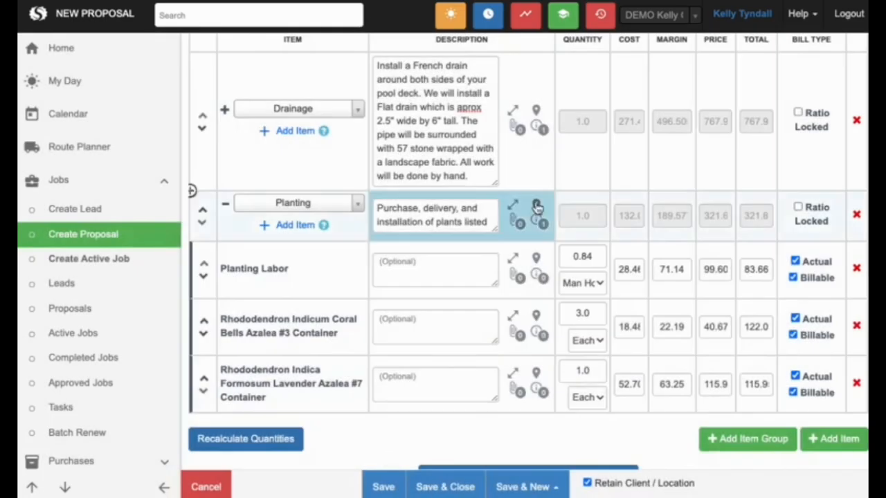
# On the Planting group's job map, outline the bed just south of the pool deck as an area of about 398 sq ft
pyautogui.click(535, 205)
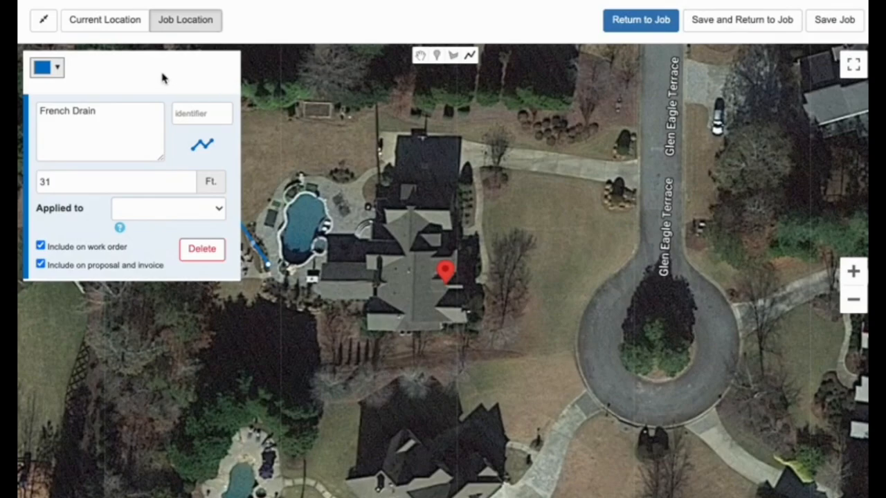
pyautogui.click(454, 59)
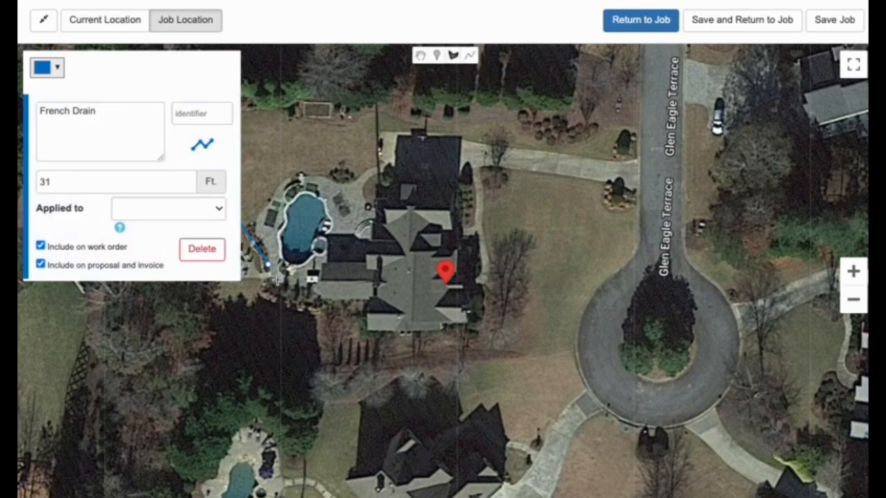
pyautogui.click(259, 291)
pyautogui.click(306, 312)
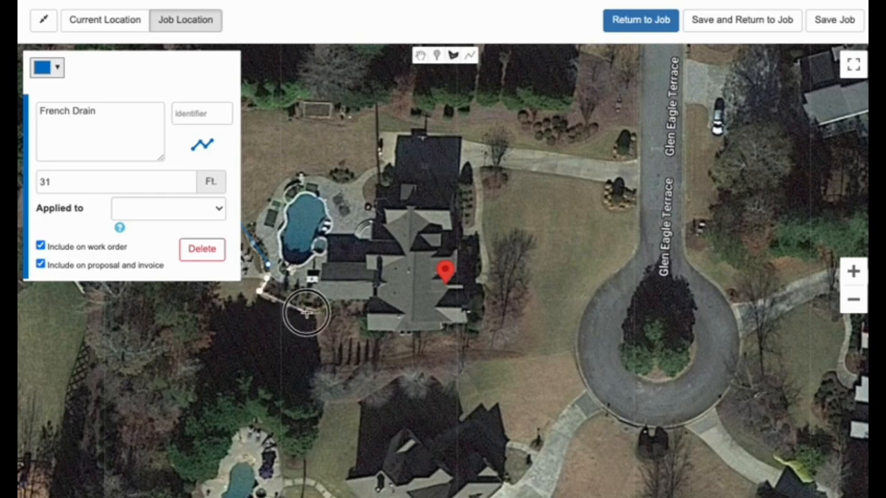
pyautogui.click(328, 303)
pyautogui.click(308, 287)
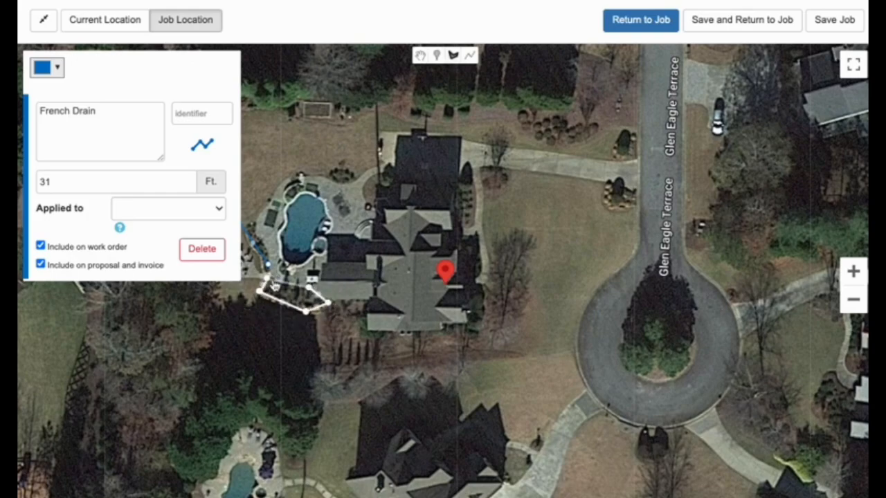
pyautogui.click(266, 278)
# Colour the outlined bed area green and describe it as "Mulch"
pyautogui.click(51, 70)
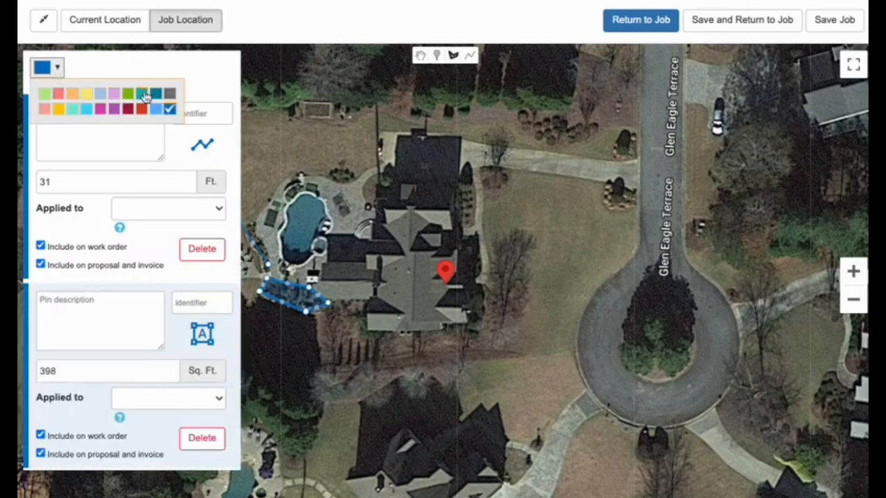
pyautogui.click(141, 97)
pyautogui.click(110, 311)
pyautogui.write('Mulch')
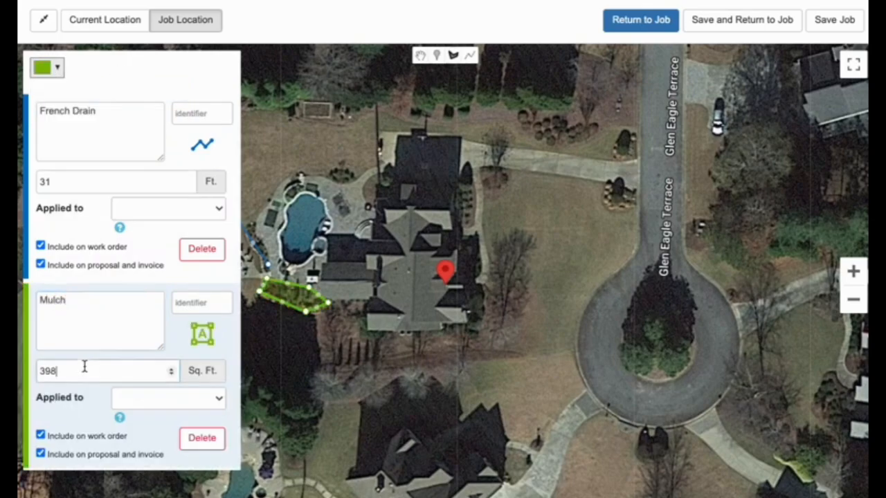
# Place three pins inside the mulch bed and describe each one as "Plants"
pyautogui.click(436, 55)
pyautogui.click(302, 294)
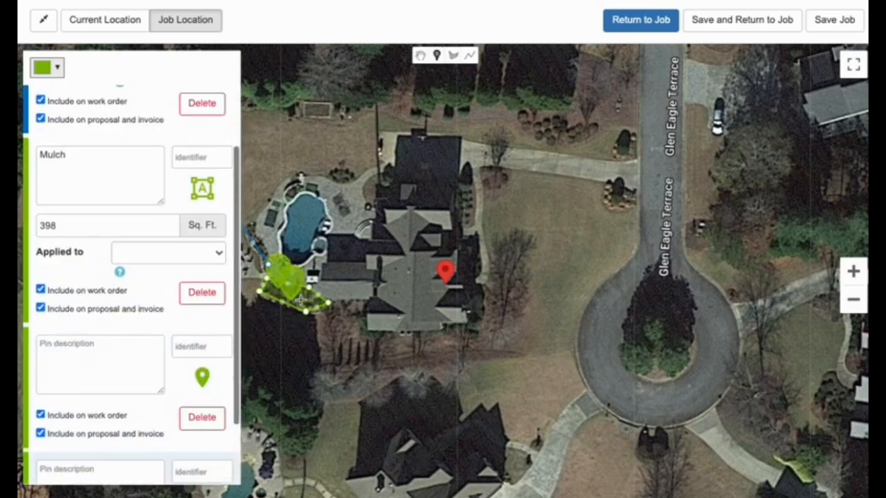
pyautogui.click(286, 278)
pyautogui.click(97, 147)
pyautogui.write('Plants')
pyautogui.click(91, 271)
pyautogui.write('Plants')
pyautogui.click(83, 419)
pyautogui.write('Plants')
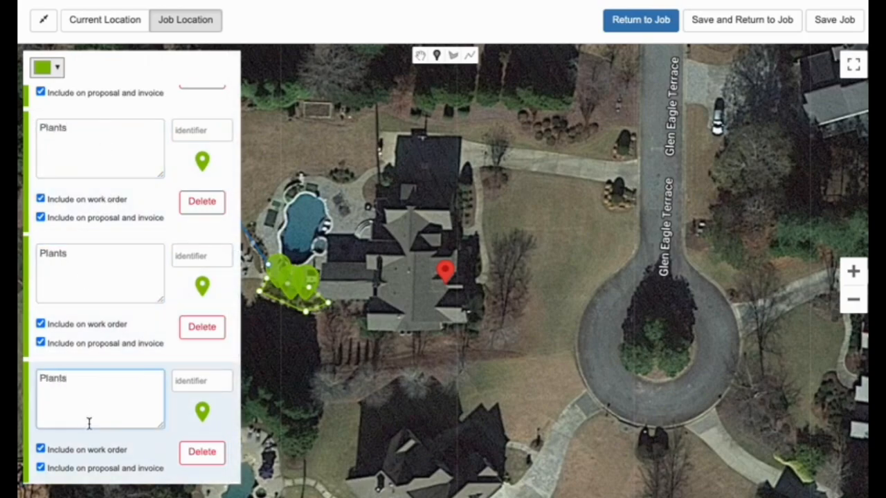
# Check the last plant pin's work order and proposal/invoice inclusion options and return to the proposal
pyautogui.moveTo(59, 469); pyautogui.dragTo(143, 468)
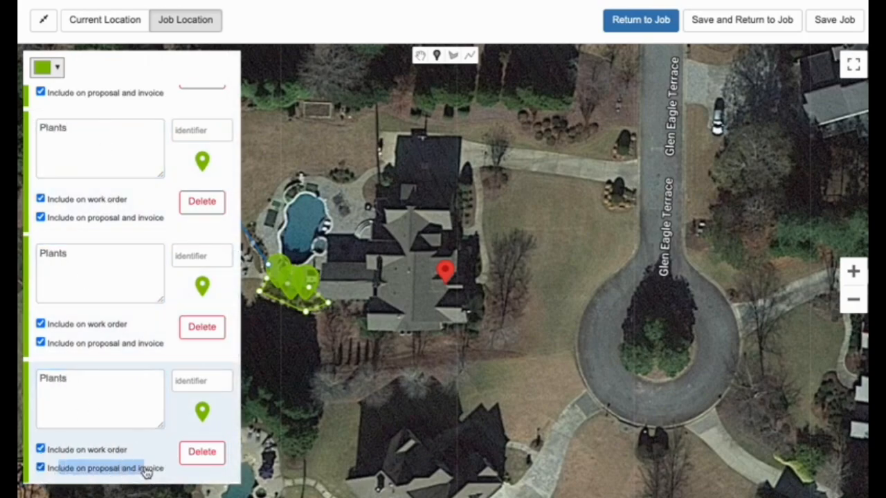
pyautogui.click(121, 451)
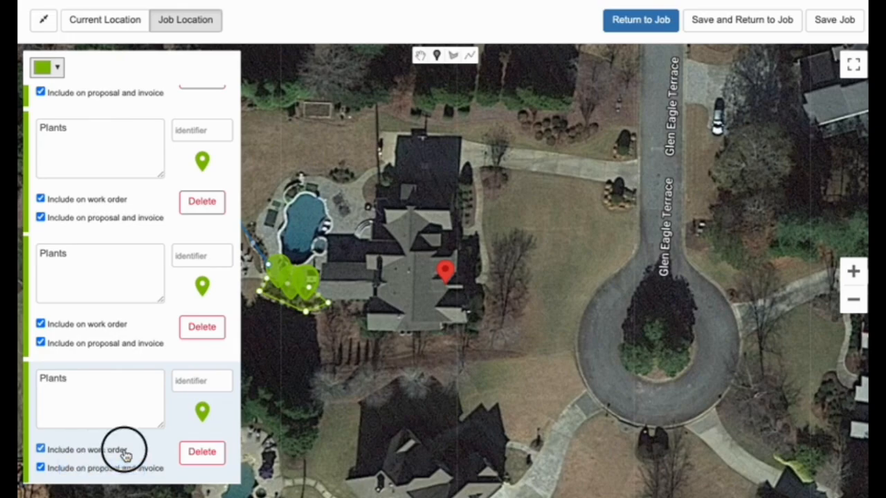
pyautogui.click(95, 448)
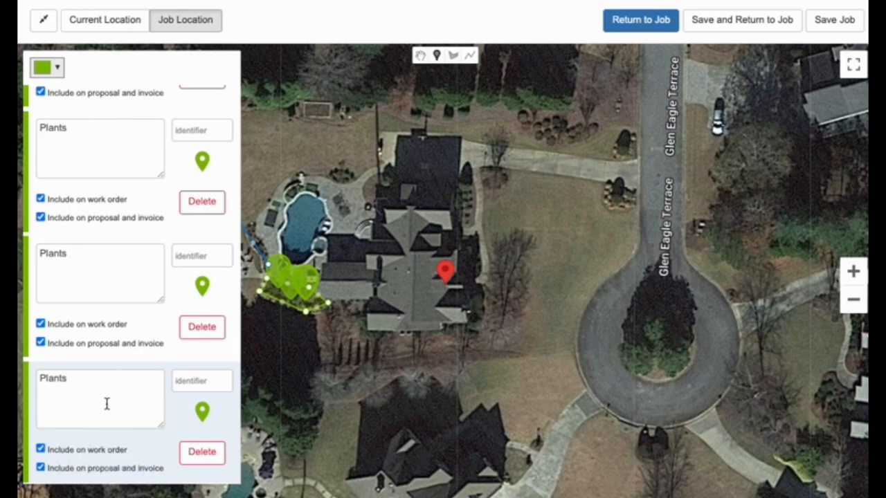
pyautogui.click(607, 20)
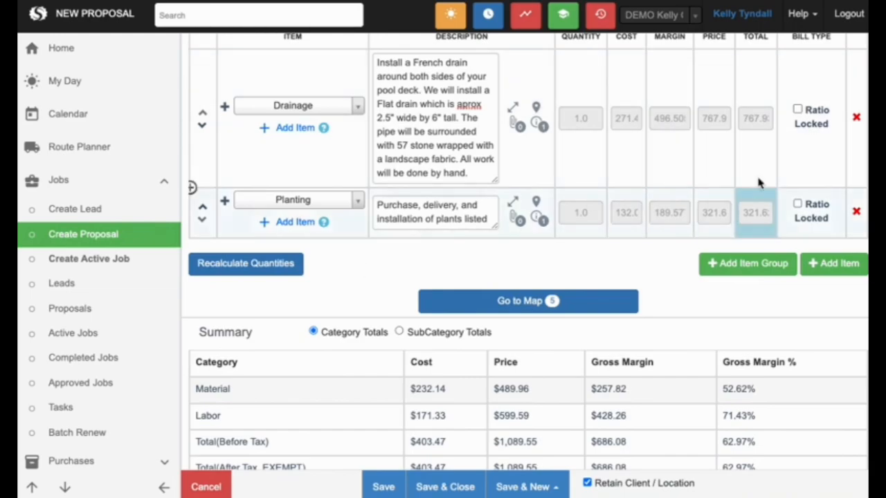
# Enable progress billing on the proposal and set its type to Milestone
pyautogui.scroll(-2, 671, 350)
pyautogui.scroll(-2, 662, 349)
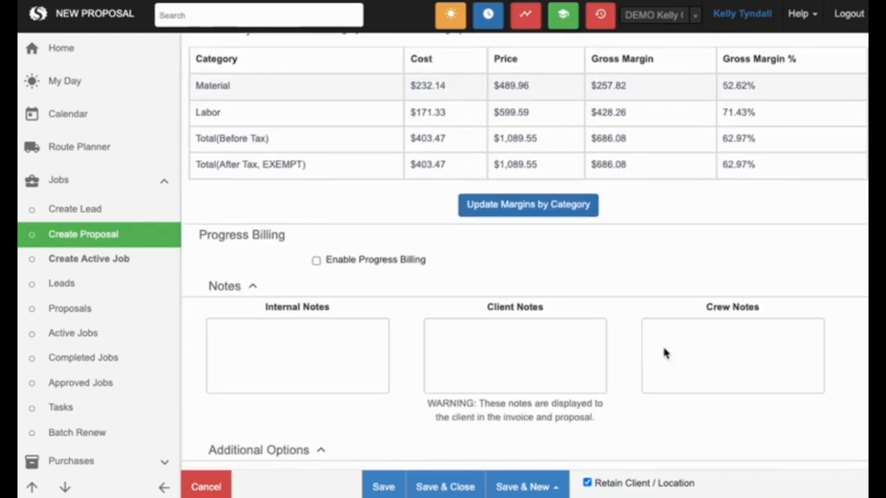
pyautogui.click(348, 259)
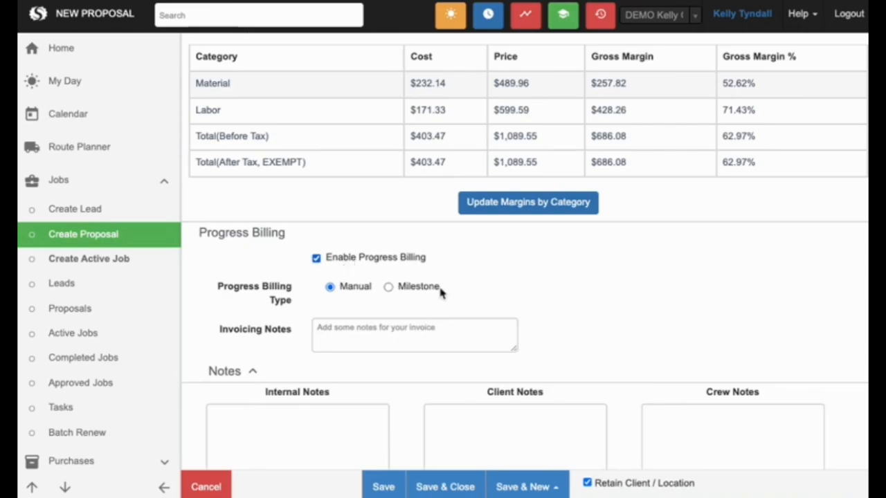
pyautogui.click(388, 286)
# Collapse the side navigation and copy the Drainage group's total from the estimate
pyautogui.scroll(-1, 621, 178)
pyautogui.scroll(3, 621, 178)
pyautogui.scroll(3, 620, 178)
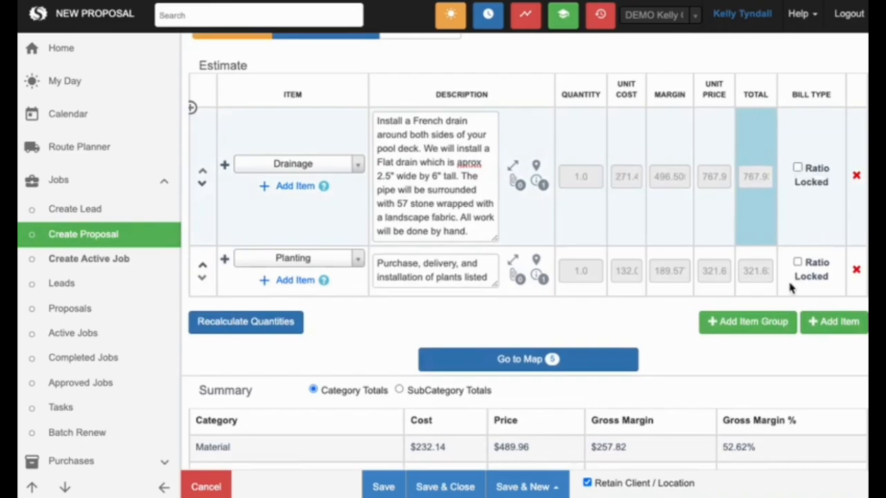
pyautogui.click(164, 490)
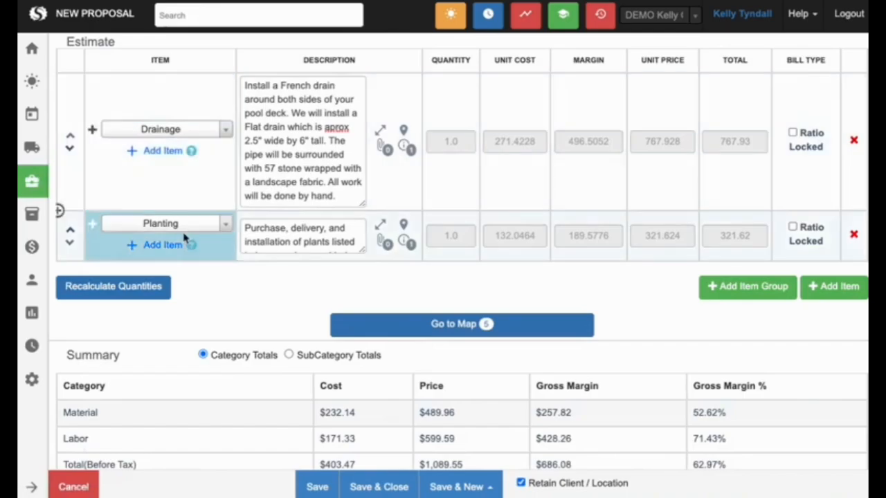
pyautogui.moveTo(197, 247)
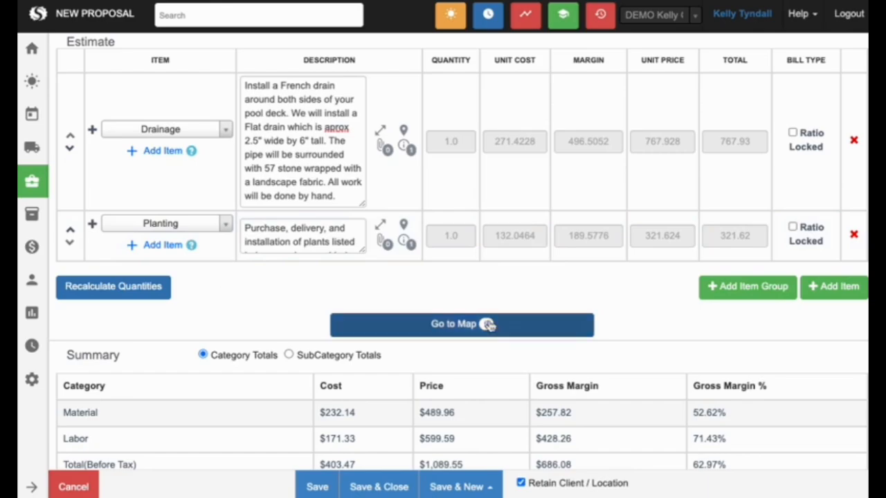
pyautogui.moveTo(723, 142); pyautogui.dragTo(759, 143)
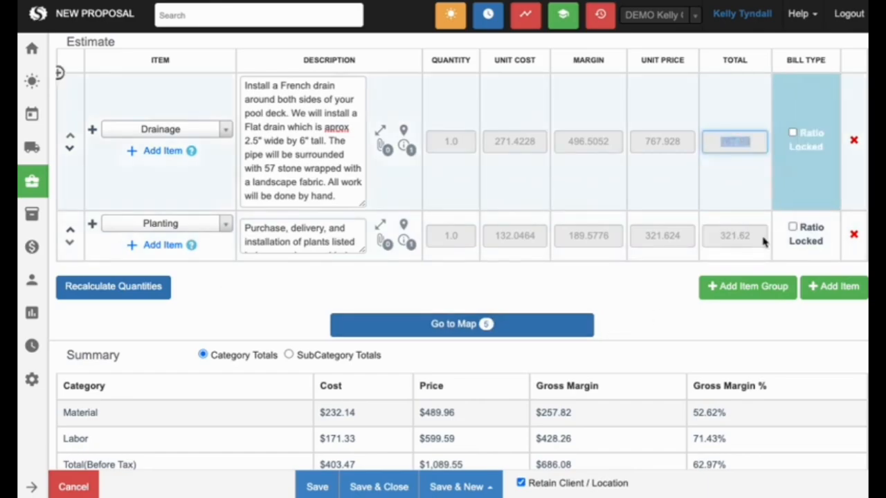
# Switch milestone creation to dollar amounts, enter a 767.93 milestone described as "Drainage", and add a second milestone row
pyautogui.scroll(-5, 560, 277)
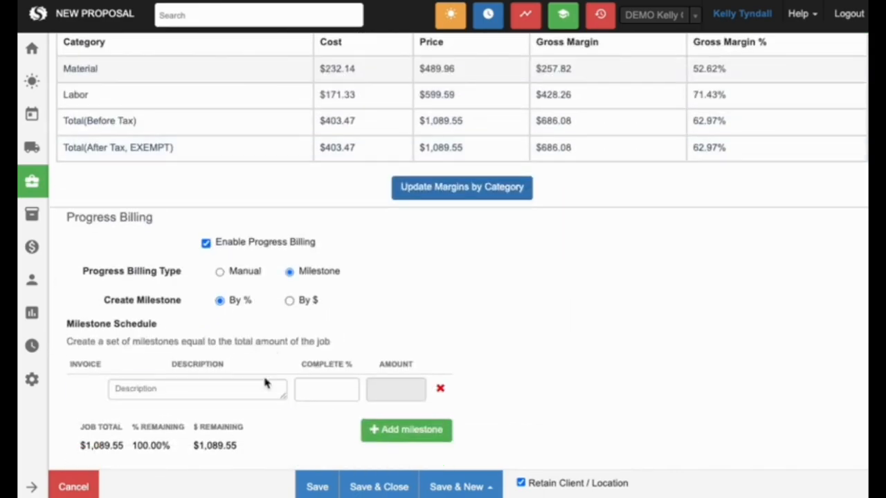
pyautogui.click(318, 387)
pyautogui.click(291, 300)
pyautogui.click(407, 387)
pyautogui.write('767.93')
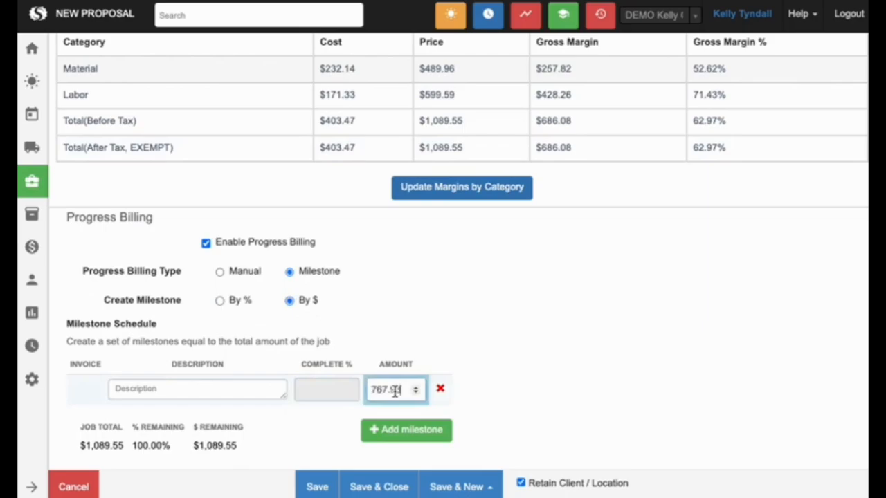
pyautogui.click(373, 430)
pyautogui.click(224, 389)
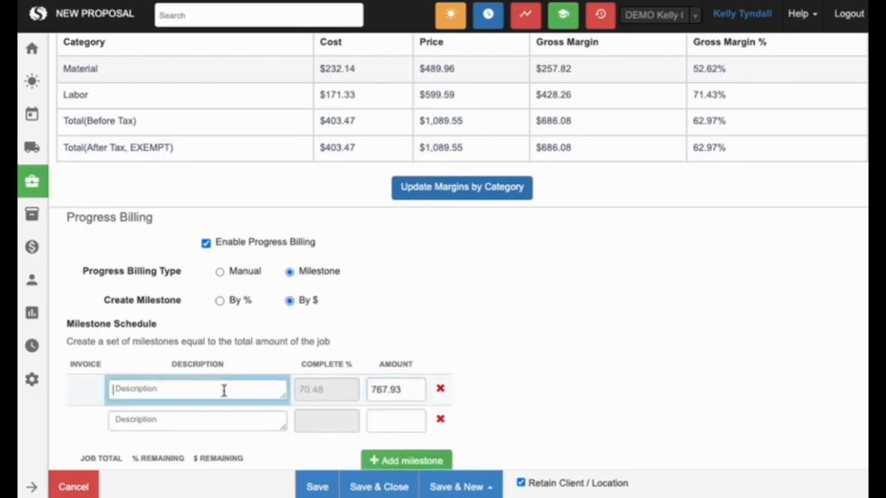
pyautogui.write('Dra')
# Fill the second milestone with the Planting group's total of 321.62 and describe it as "Planting"
pyautogui.click(218, 420)
pyautogui.scroll(6, 500, 310)
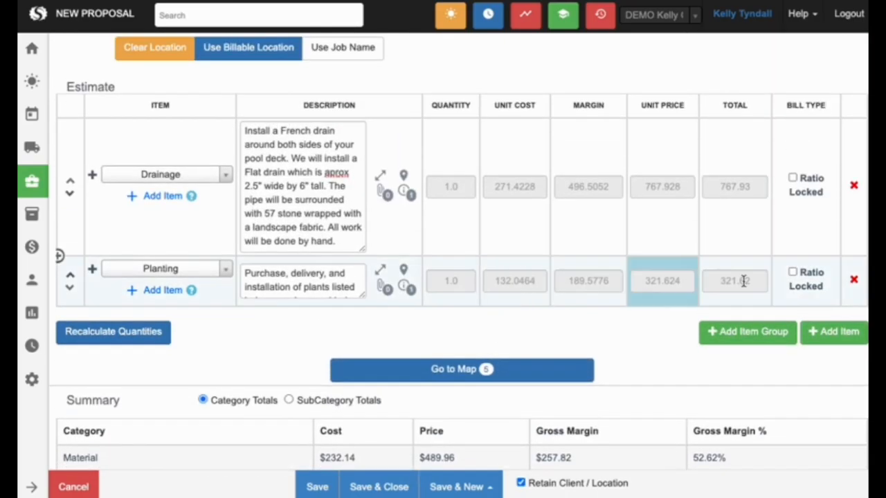
pyautogui.tripleClick(742, 280)
pyautogui.hotkey('ctrl', 'c')
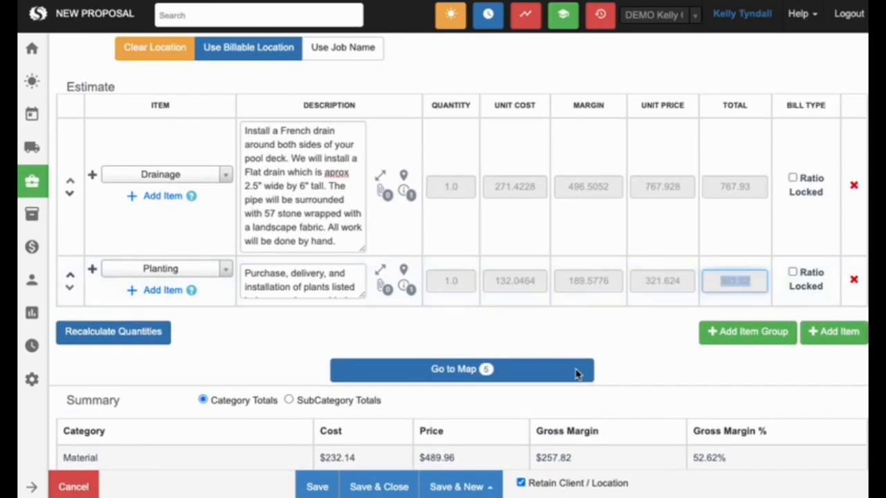
pyautogui.scroll(-6, 487, 415)
pyautogui.click(384, 362)
pyautogui.hotkey('ctrl', 'v')
pyautogui.click(208, 362)
pyautogui.write('Planting')
pyautogui.click(568, 339)
# Reduce the milestone schedule to a single percentage-based milestone at 100% complete with a blank description
pyautogui.click(234, 250)
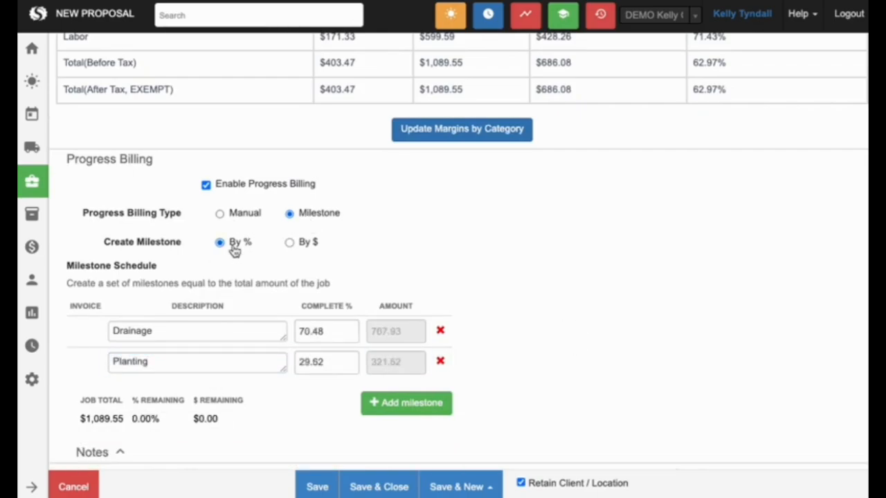
pyautogui.click(439, 363)
pyautogui.click(331, 332)
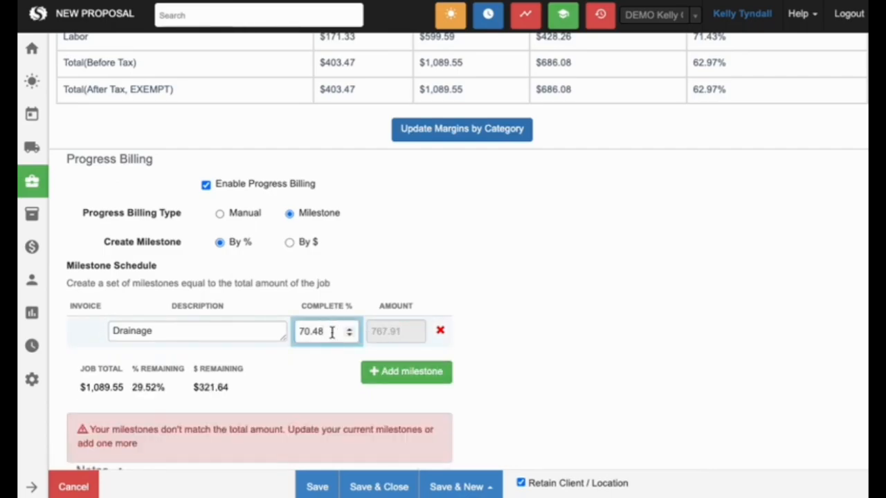
pyautogui.moveTo(326, 332); pyautogui.dragTo(279, 334)
pyautogui.write('00')
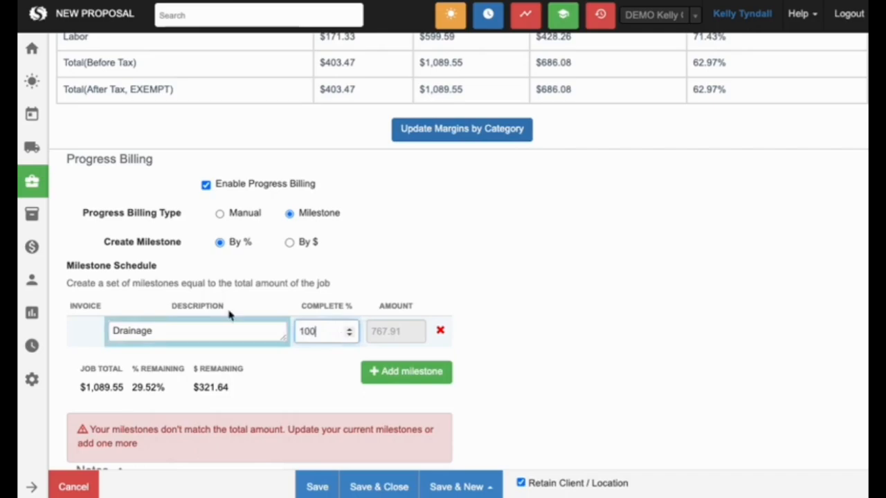
pyautogui.click(206, 330)
pyautogui.doubleClick(206, 330)
pyautogui.press('BackSpace')
pyautogui.click(604, 323)
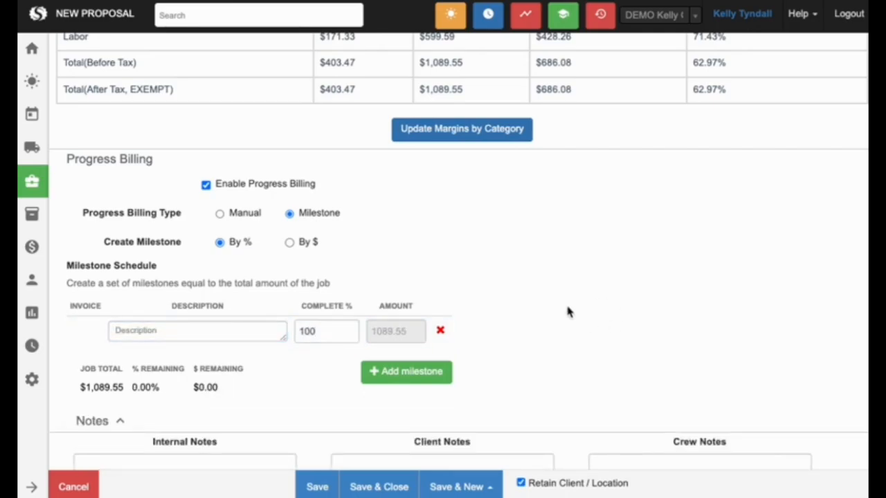
# Try manual progress billing with "Phase 1" and "Phase 2" as invoicing notes, clear them and return to milestone billing
pyautogui.click(232, 214)
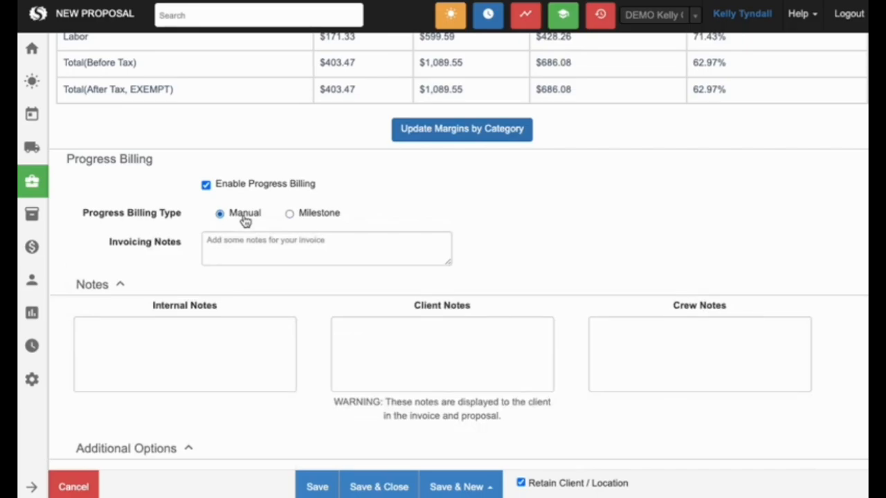
pyautogui.click(252, 242)
pyautogui.write('Phase ')
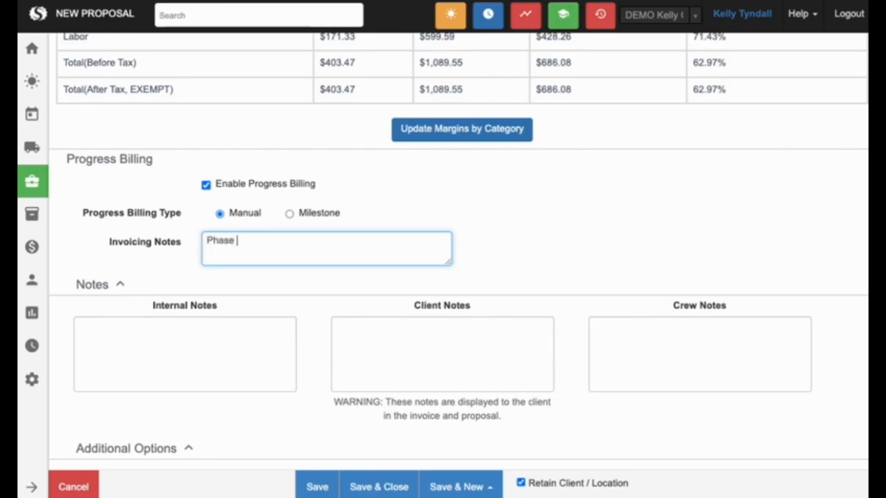
pyautogui.write('1')
pyautogui.press('Return')
pyautogui.write('Phase 2')
pyautogui.hotkey('ctrl', 'a')
pyautogui.press('BackSpace')
pyautogui.click(319, 213)
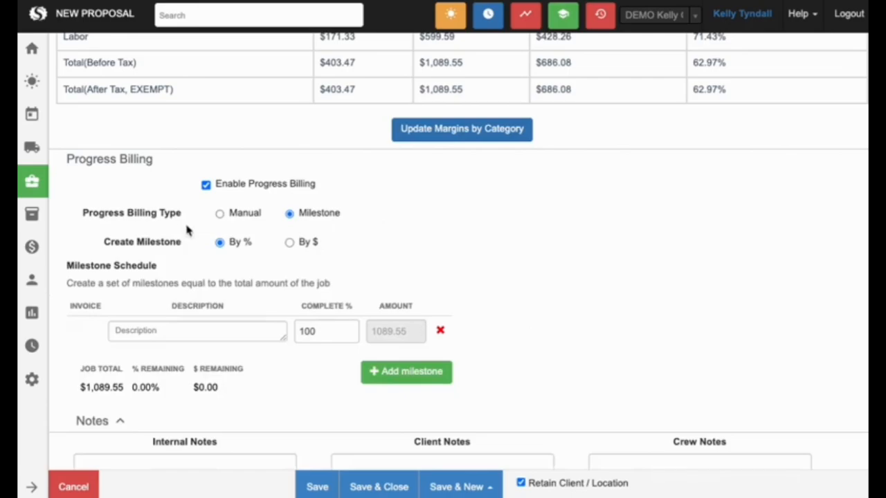
# Set the proposal's payment terms to Due on receipt, and save and close the proposal
pyautogui.click(282, 330)
pyautogui.scroll(-5, 280, 332)
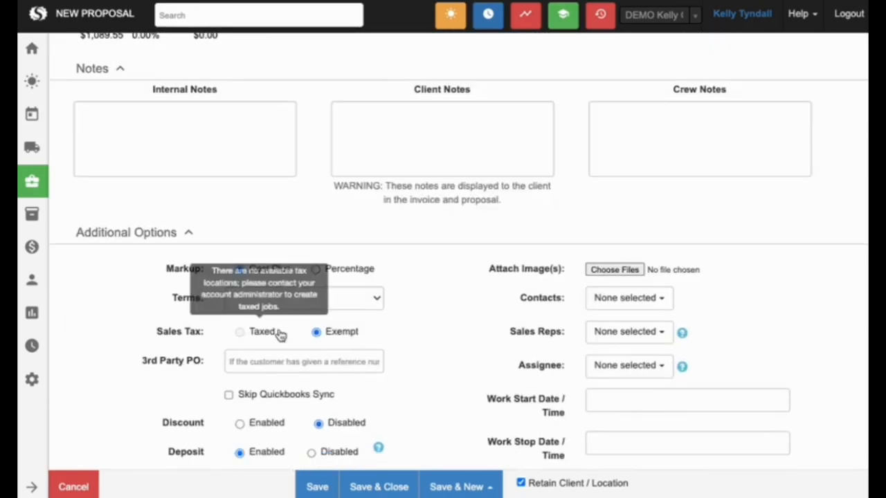
pyautogui.scroll(-3, 280, 333)
pyautogui.click(316, 119)
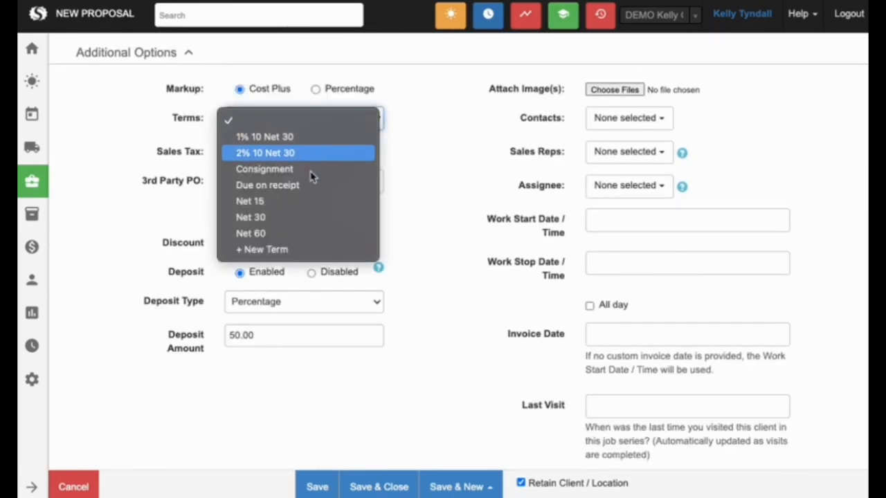
pyautogui.click(294, 187)
pyautogui.scroll(-1, 415, 362)
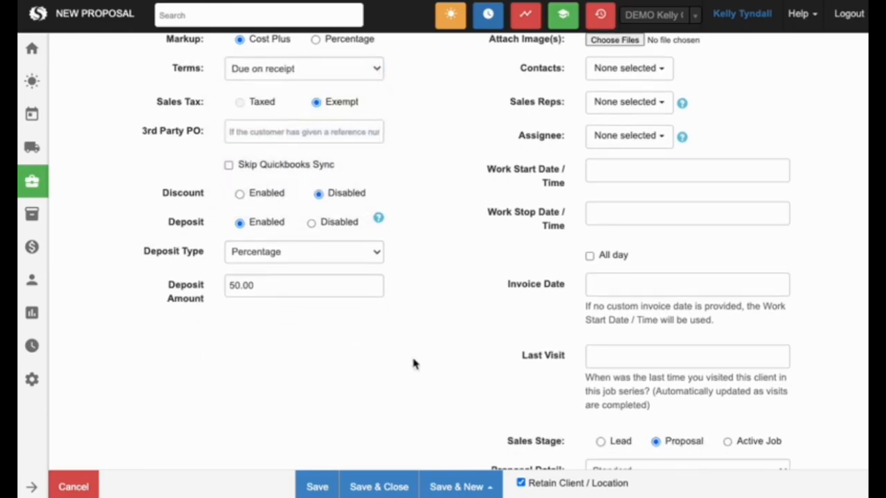
pyautogui.click(382, 487)
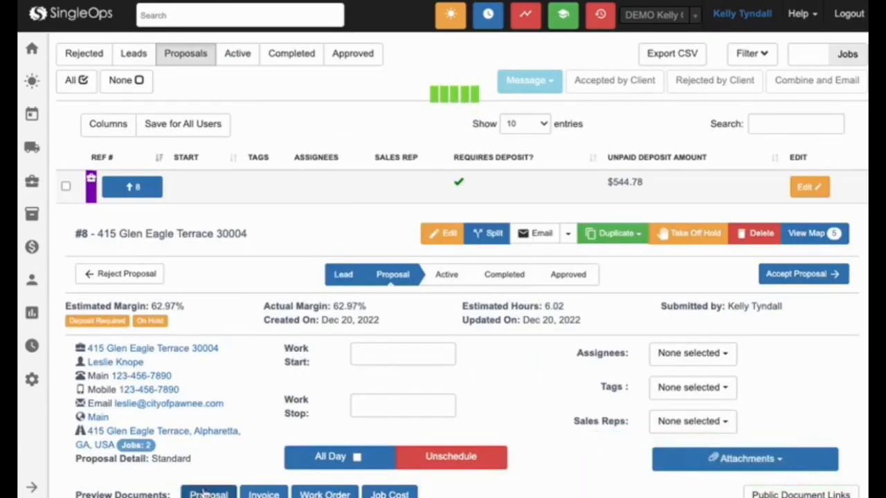
# Preview the saved job's proposal document and examine the plant line items listed under Planting
pyautogui.click(205, 494)
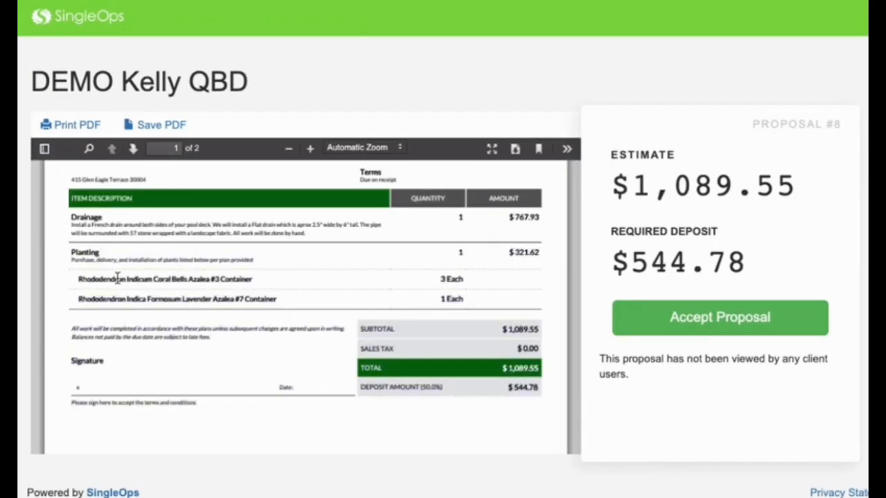
pyautogui.click(84, 278)
pyautogui.doubleClick(85, 278)
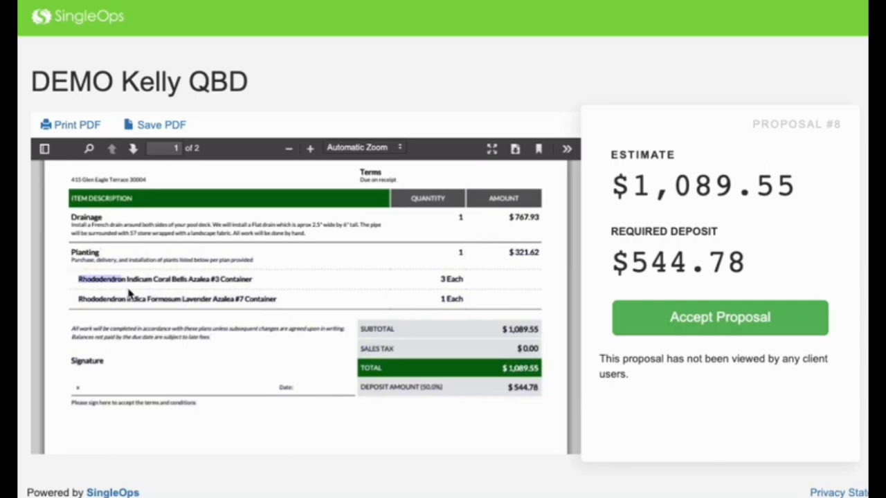
pyautogui.click(89, 299)
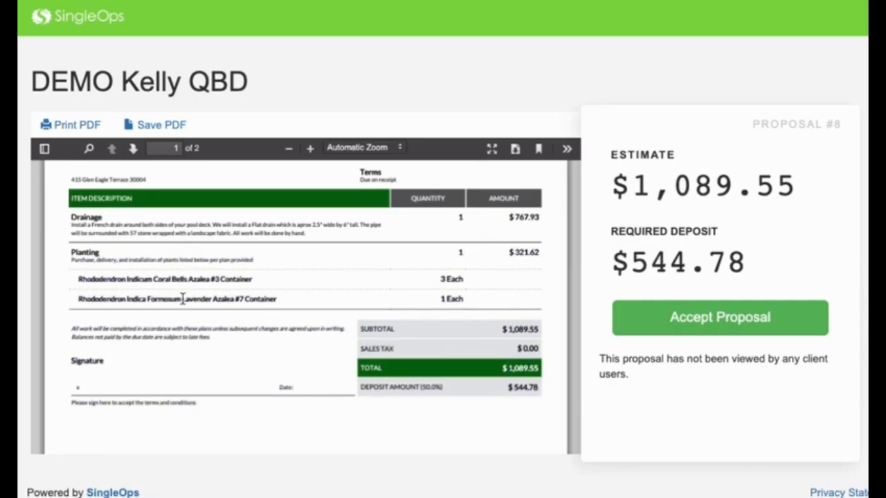